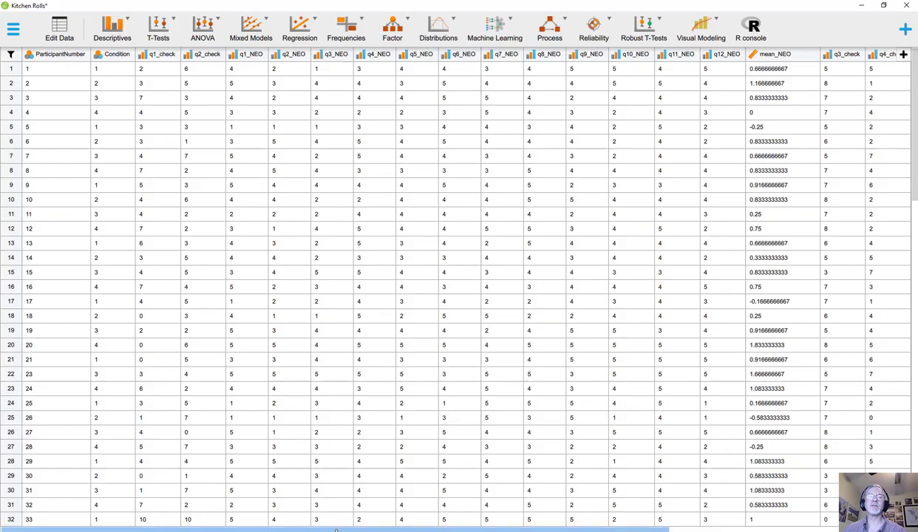
Examine the Kitchen Rolls data set's participant rows and its variables, from the questionnaire scores to Rotation, Age and Major.Occupation
{"action": "scroll", "coordinate": [373, 355], "scroll_direction": "down", "scroll_amount": 10}
{"action": "scroll", "coordinate": [363, 345], "scroll_direction": "down", "scroll_amount": 8}
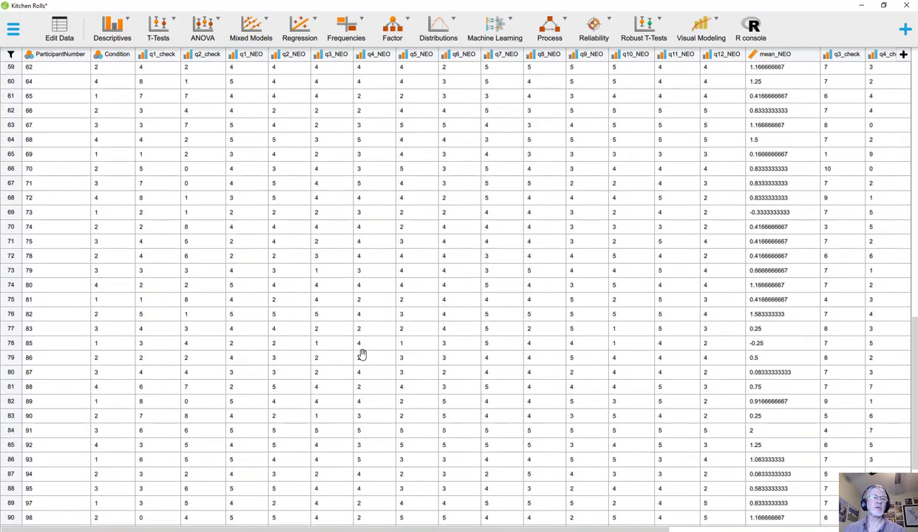
{"action": "scroll", "coordinate": [361, 355], "scroll_direction": "right", "scroll_amount": 5}
{"action": "scroll", "coordinate": [459, 300], "scroll_direction": "up", "scroll_amount": 20}
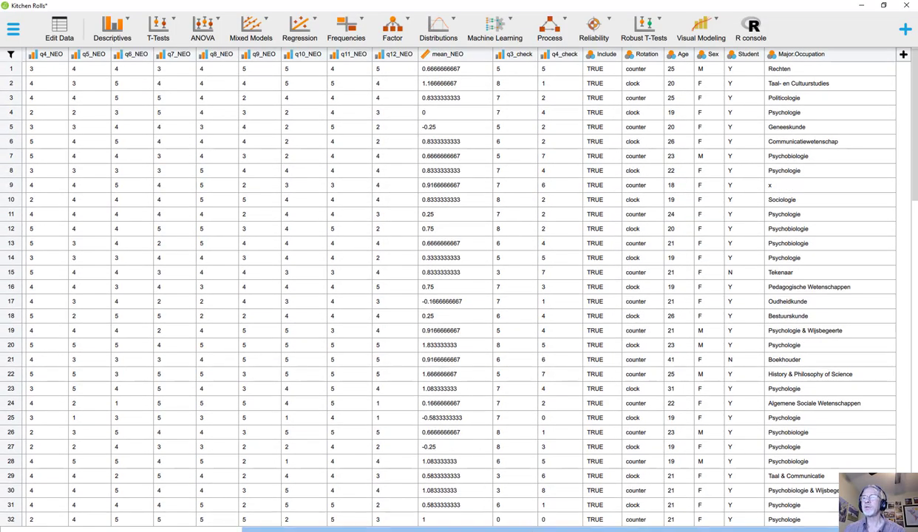
{"action": "mouse_move", "coordinate": [473, 530]}
{"action": "left_mouse_down"}
{"action": "mouse_move", "coordinate": [397, 530]}
{"action": "mouse_move", "coordinate": [474, 529]}
{"action": "left_mouse_up"}
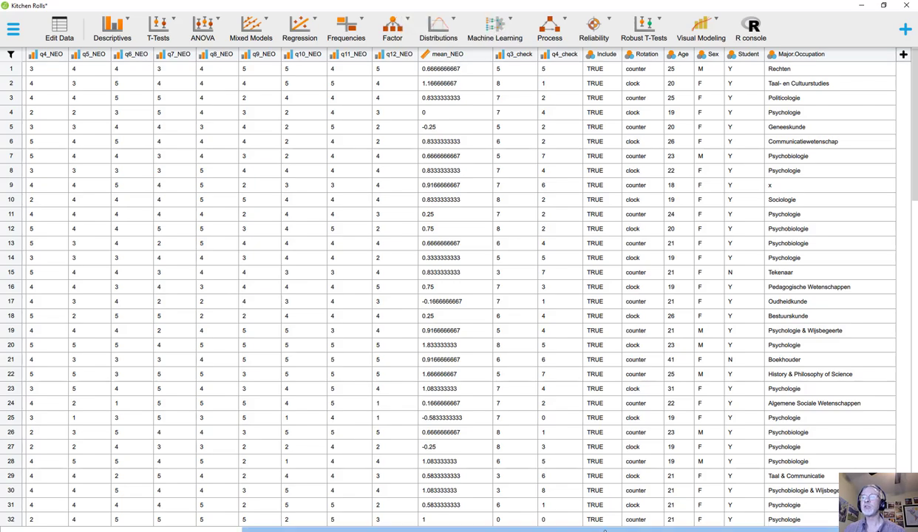
{"action": "scroll", "coordinate": [602, 530], "scroll_direction": "left", "scroll_amount": 5}
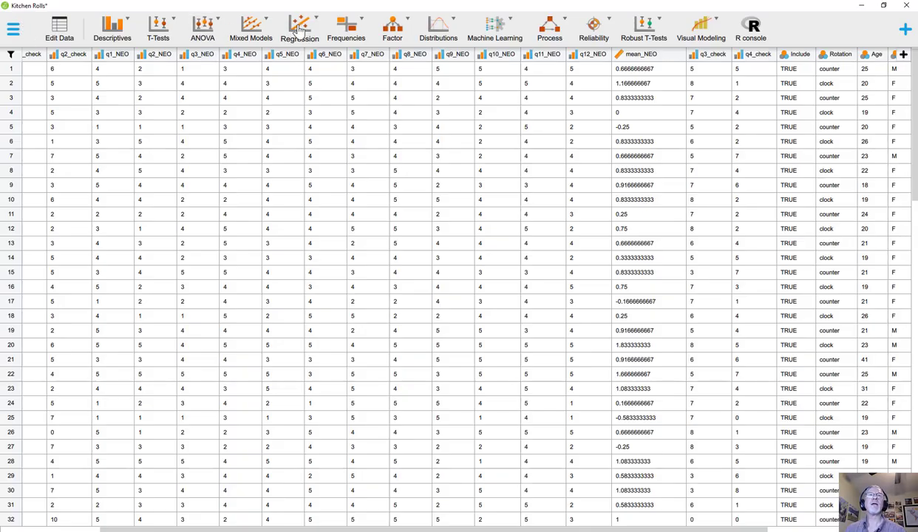
Set up a classical Independent Samples T-Test with mean_NEO as the dependent variable and Rotation as the grouping variable
{"action": "left_click", "coordinate": [158, 28]}
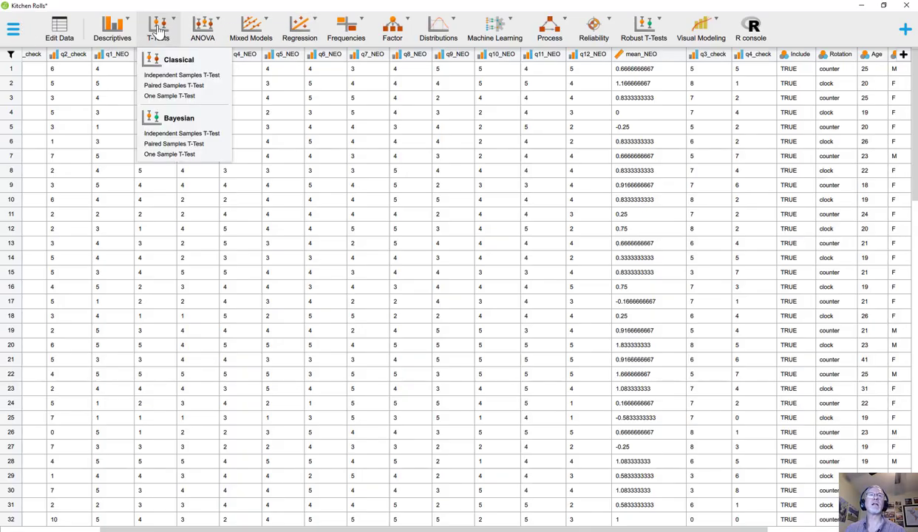
{"action": "left_click", "coordinate": [167, 76]}
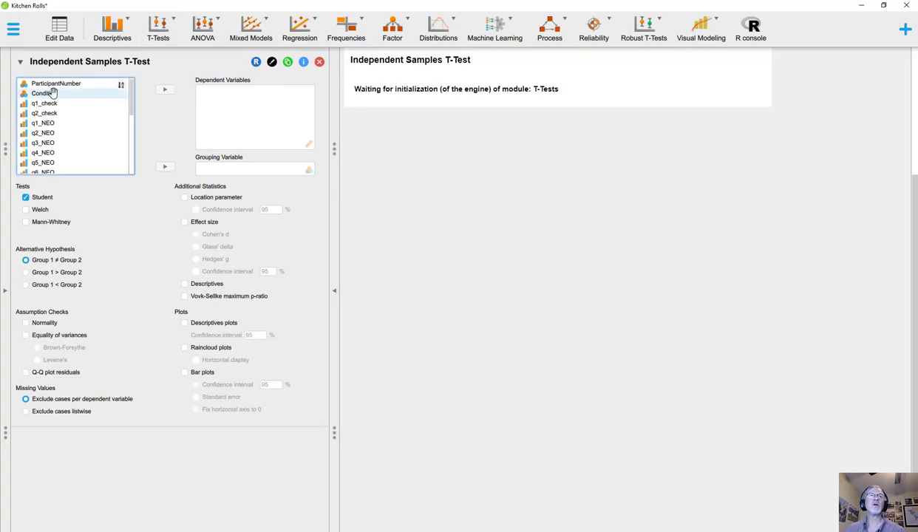
{"action": "scroll", "coordinate": [131, 173], "scroll_direction": "down", "scroll_amount": 7}
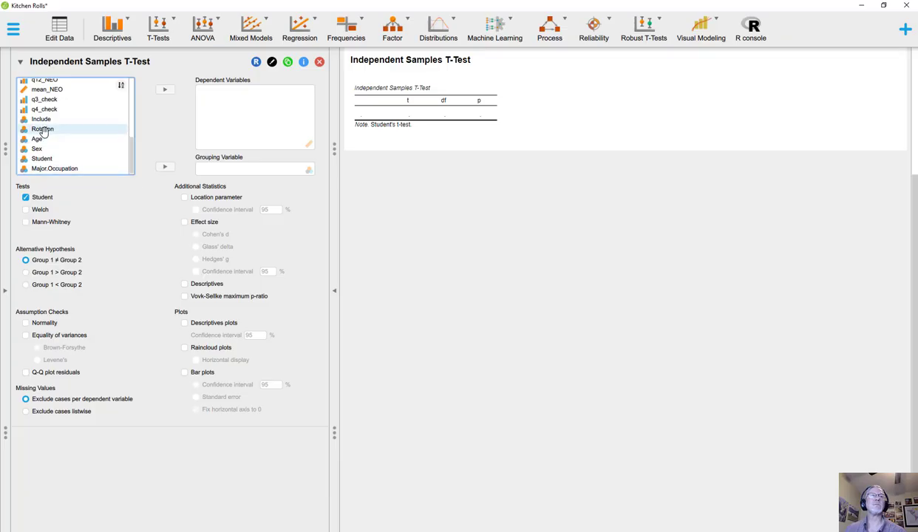
{"action": "left_click", "coordinate": [42, 129]}
{"action": "left_click", "coordinate": [165, 166]}
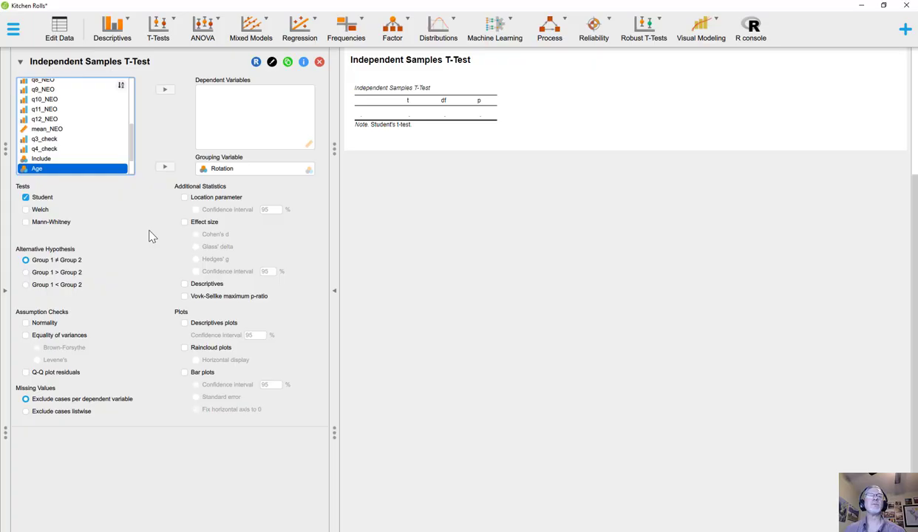
{"action": "left_click", "coordinate": [46, 129]}
{"action": "left_click", "coordinate": [165, 89]}
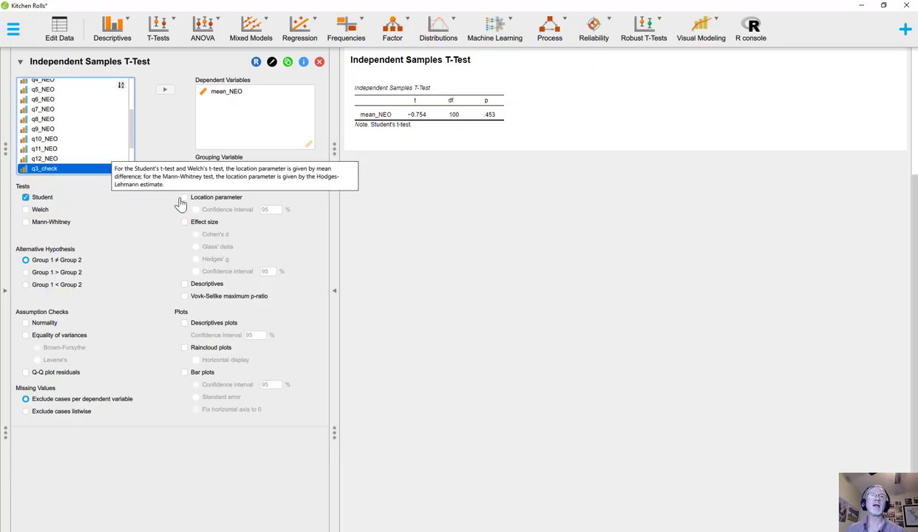
Add the location parameter with its 95% confidence interval, group descriptives and raincloud plots to the t-test
{"action": "left_click", "coordinate": [184, 197]}
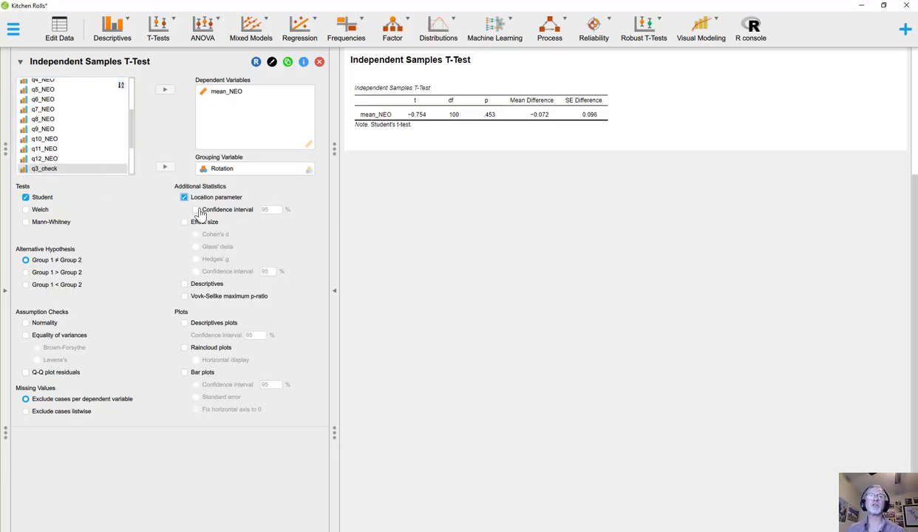
{"action": "left_click", "coordinate": [196, 210]}
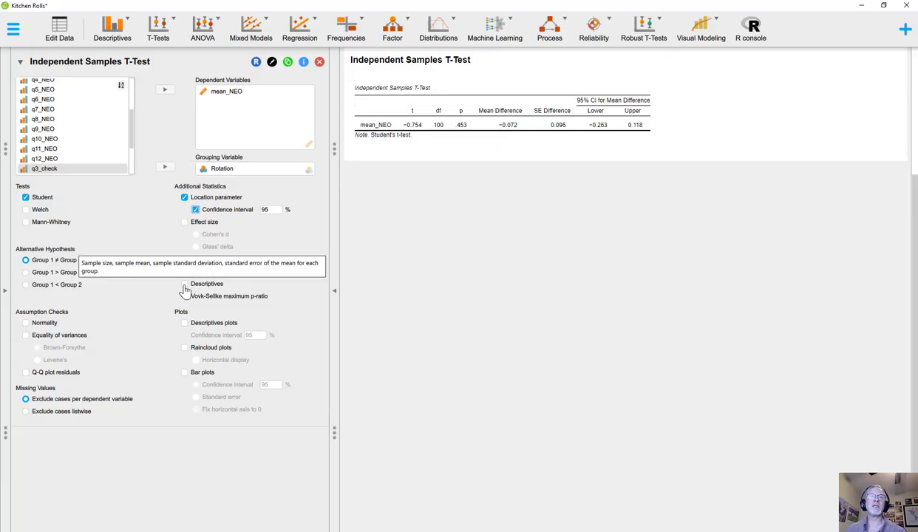
{"action": "left_click", "coordinate": [184, 284]}
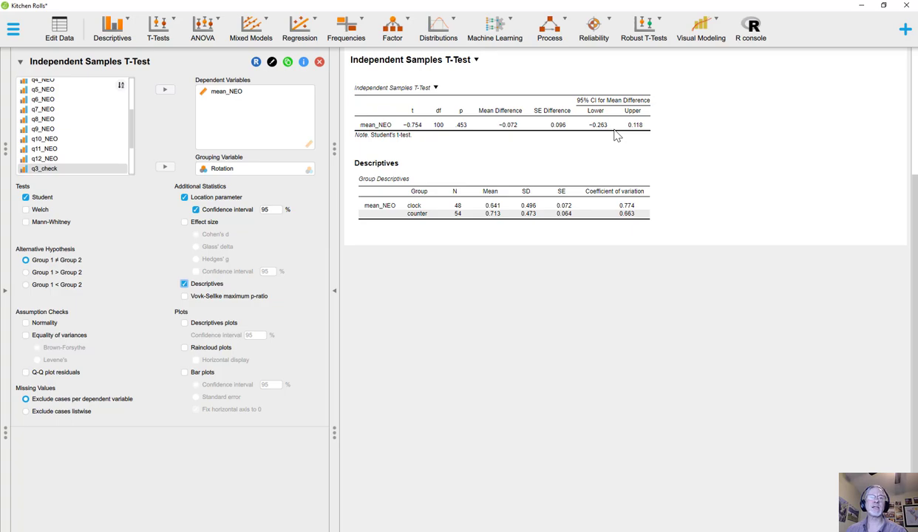
{"action": "left_click", "coordinate": [184, 347]}
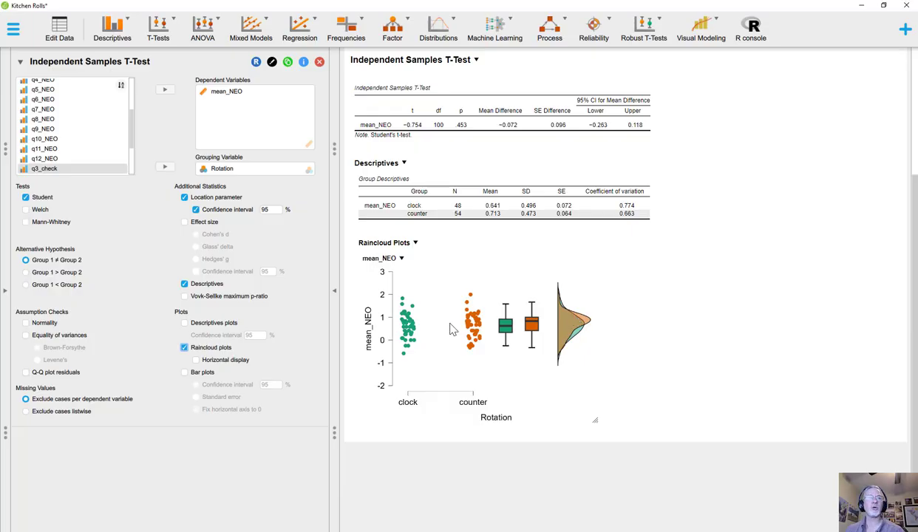
Add the normality test and the Q-Q plot of residuals to the t-test's assumption checks and review the output
{"action": "left_click", "coordinate": [26, 325]}
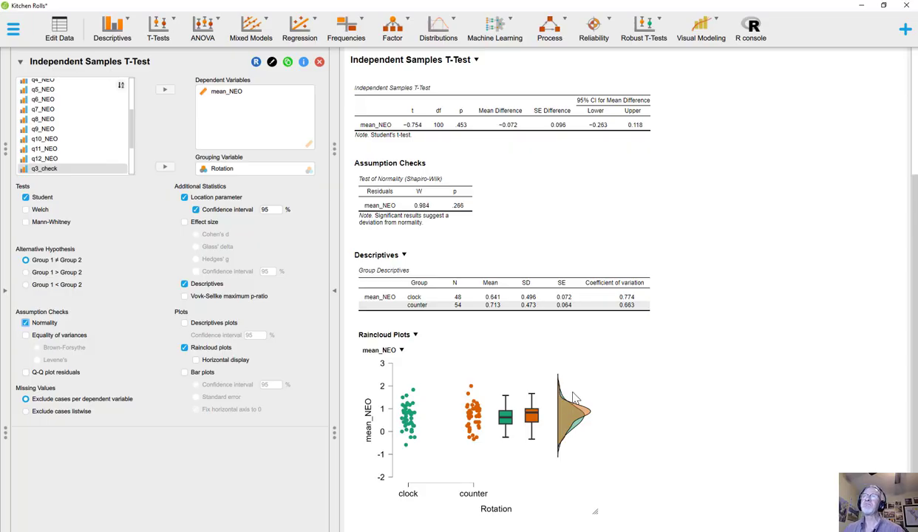
{"action": "left_click", "coordinate": [26, 371]}
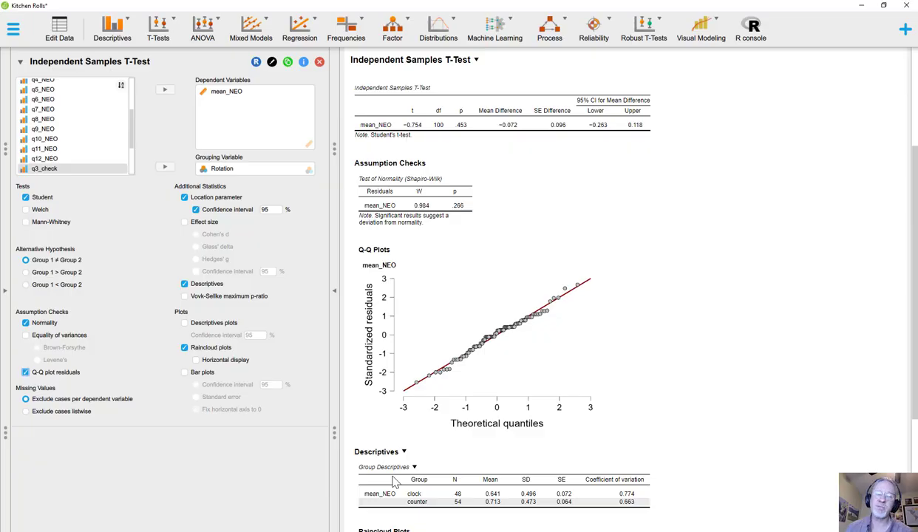
{"action": "scroll", "coordinate": [487, 396], "scroll_direction": "down", "scroll_amount": 4}
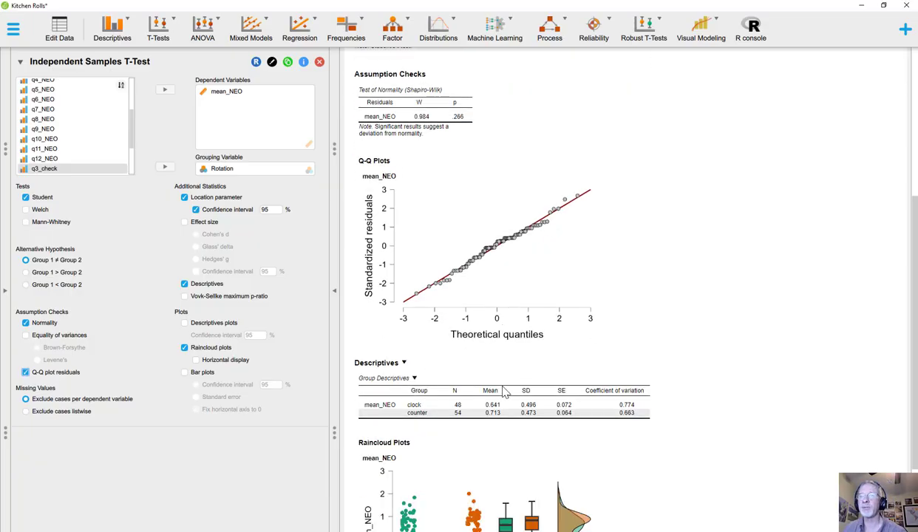
{"action": "scroll", "coordinate": [470, 406], "scroll_direction": "down", "scroll_amount": 3}
{"action": "scroll", "coordinate": [458, 399], "scroll_direction": "up", "scroll_amount": 10}
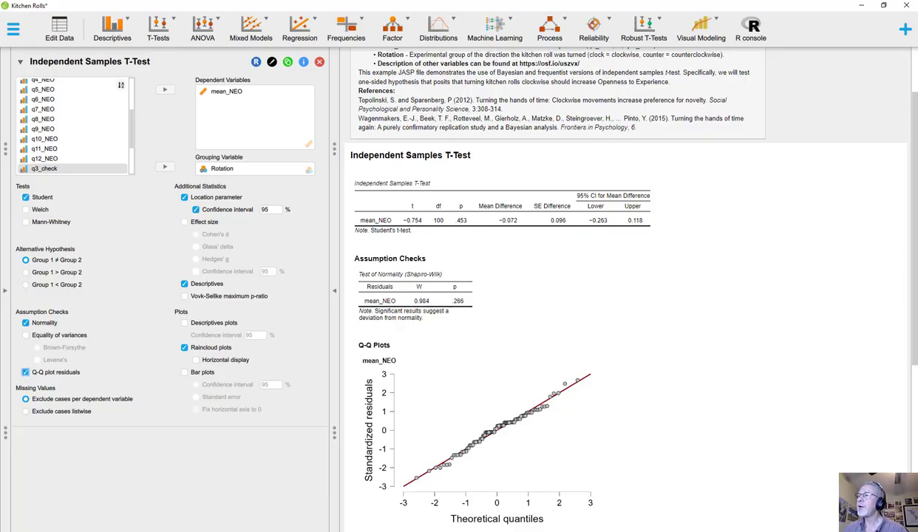
Create a Normal distribution analysis from the Distributions module and use mean_NEO as its data set variable
{"action": "left_click", "coordinate": [905, 33]}
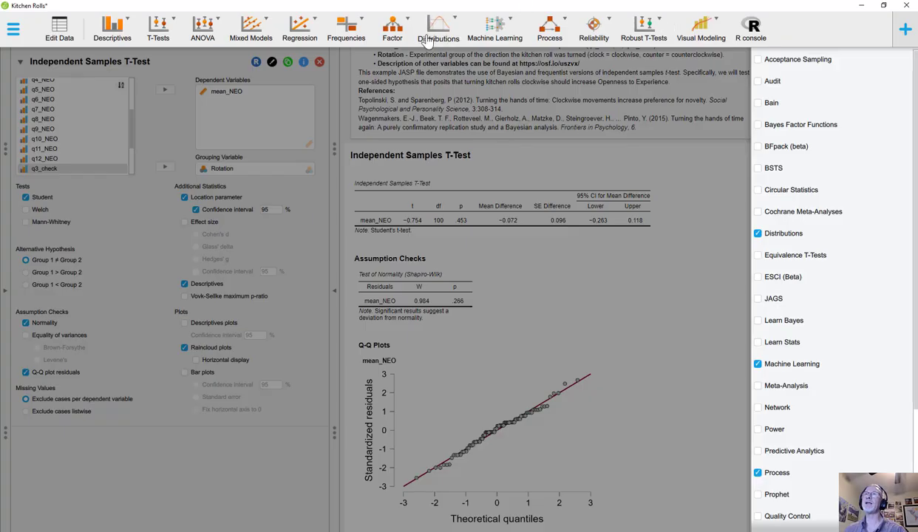
{"action": "left_click", "coordinate": [897, 30]}
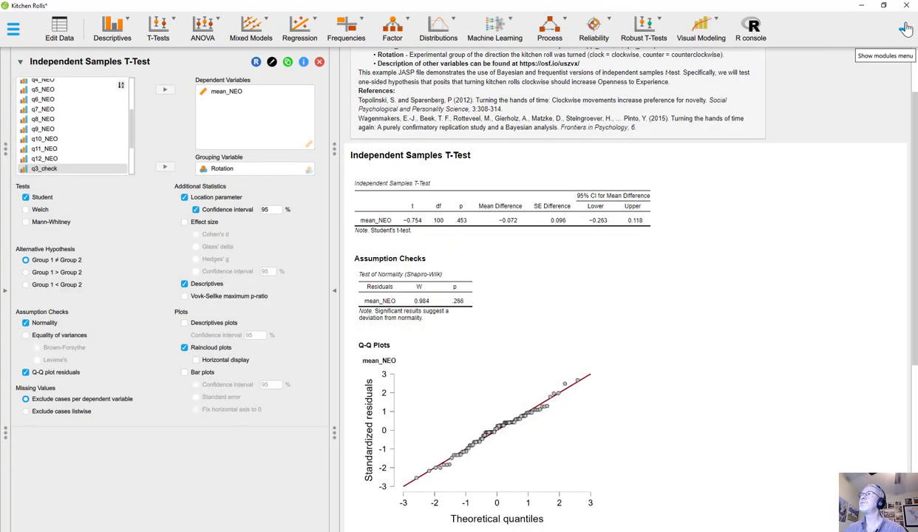
{"action": "left_click", "coordinate": [447, 44]}
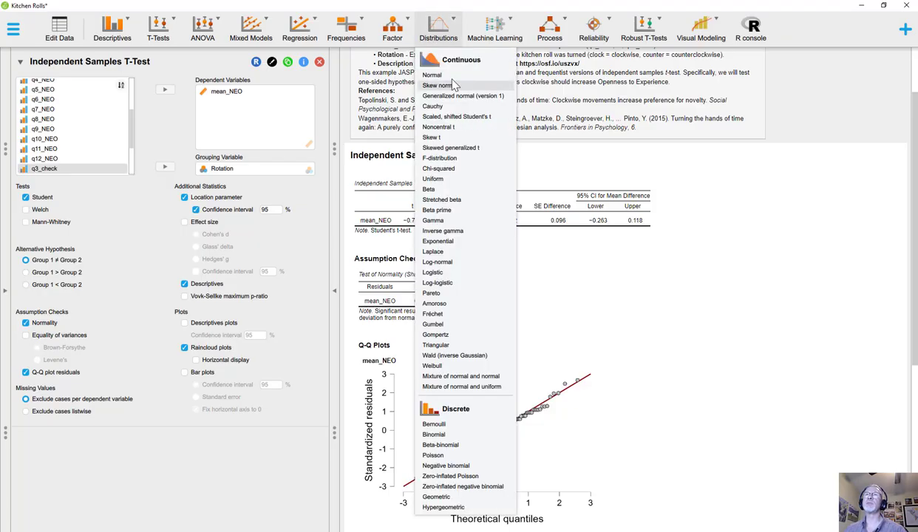
{"action": "left_click", "coordinate": [433, 75]}
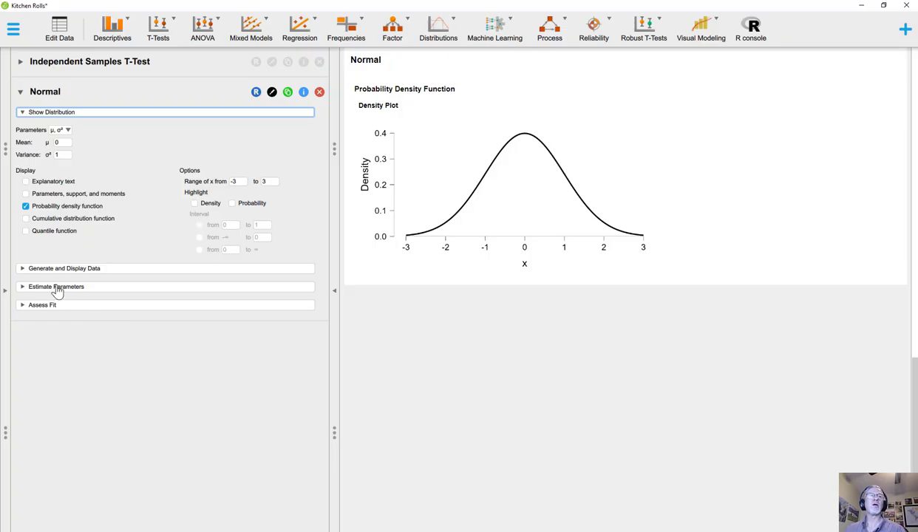
{"action": "left_click", "coordinate": [116, 269]}
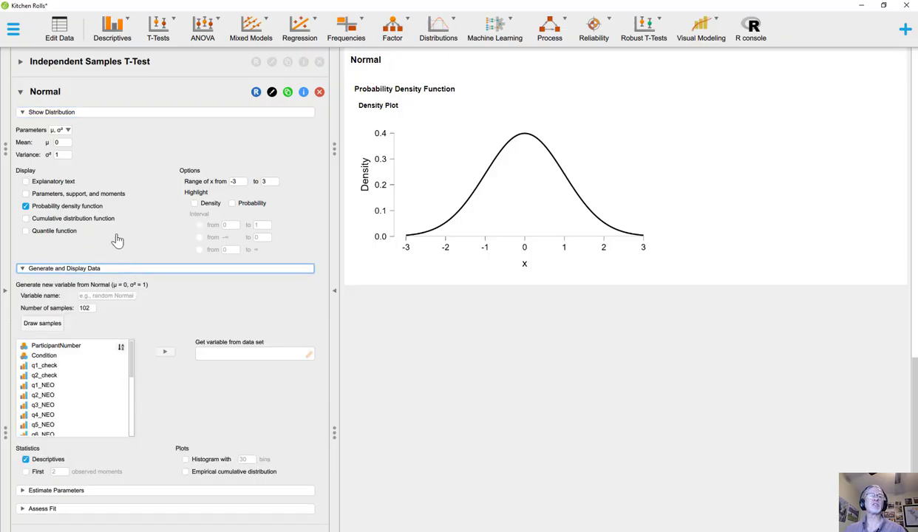
{"action": "left_click_drag", "start_coordinate": [132, 362], "coordinate": [130, 409]}
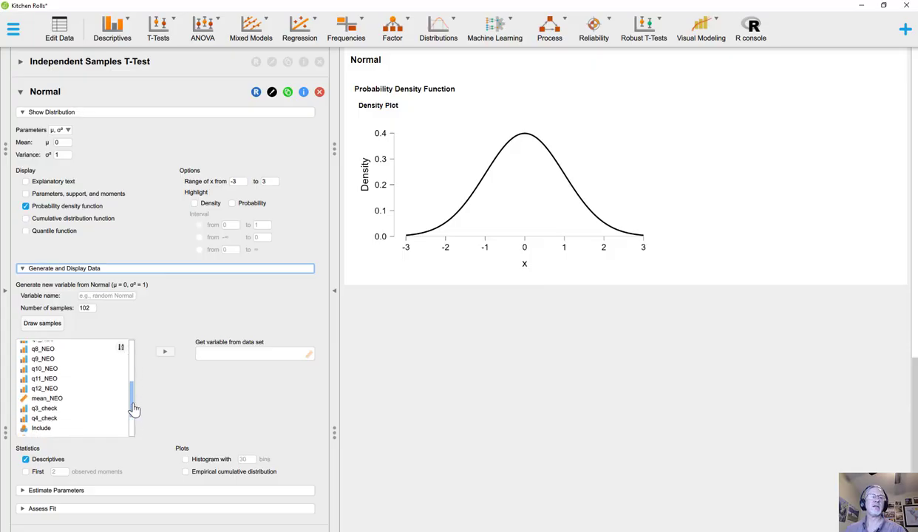
{"action": "left_click", "coordinate": [44, 400]}
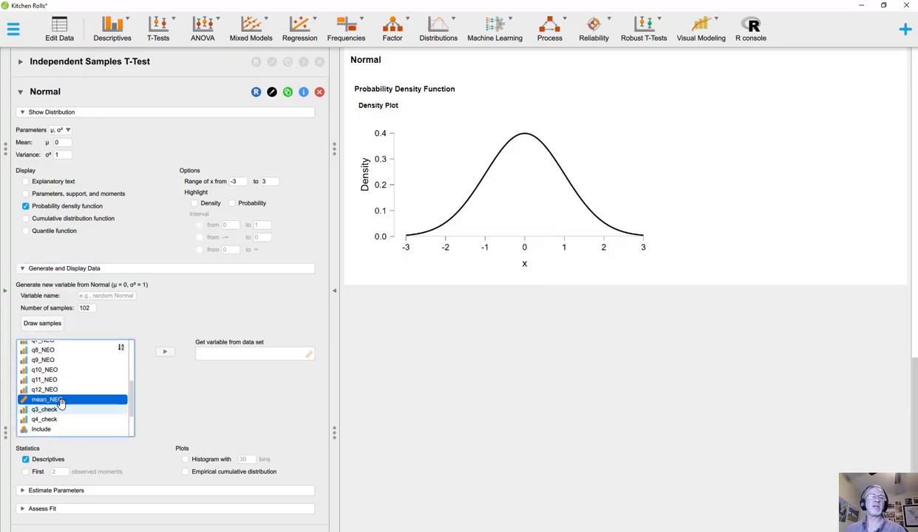
{"action": "left_click", "coordinate": [165, 352]}
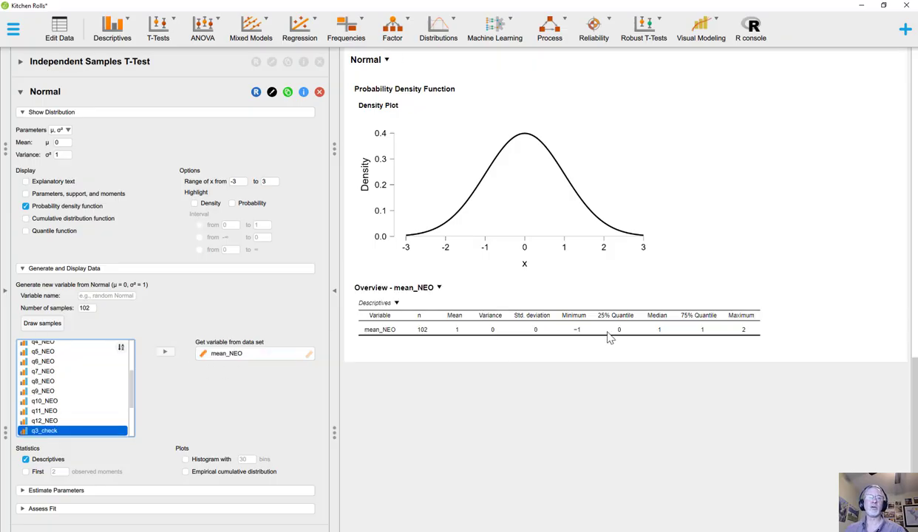
Show the first 2 observed moments, a 30-bin histogram and the empirical cumulative distribution for mean_NEO
{"action": "left_click", "coordinate": [26, 471]}
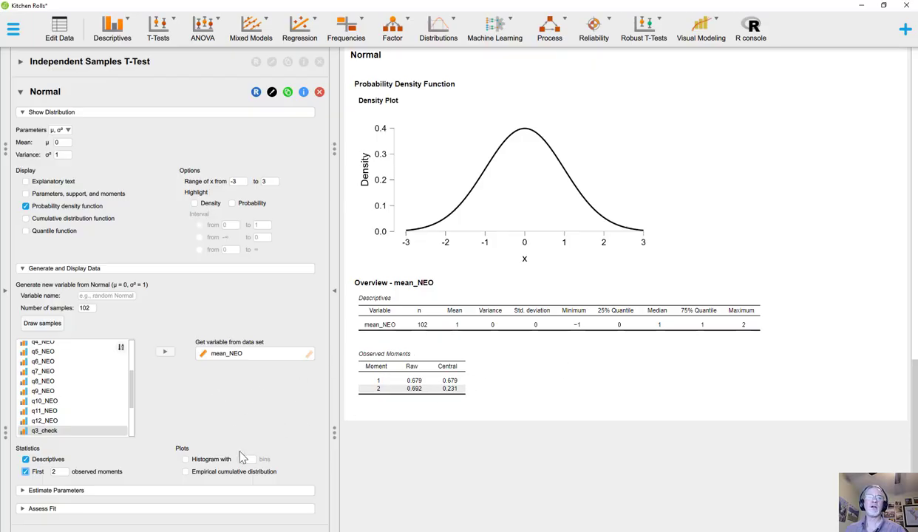
{"action": "left_click", "coordinate": [185, 458]}
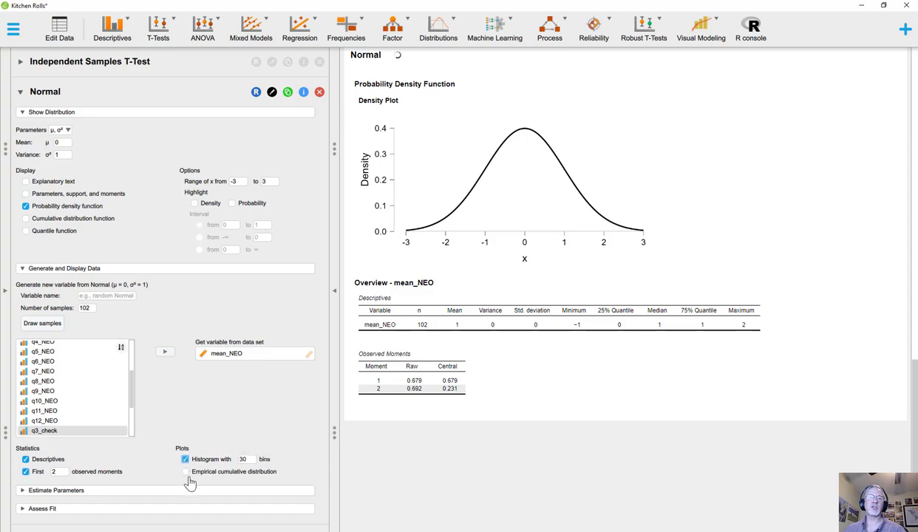
{"action": "left_click", "coordinate": [185, 472]}
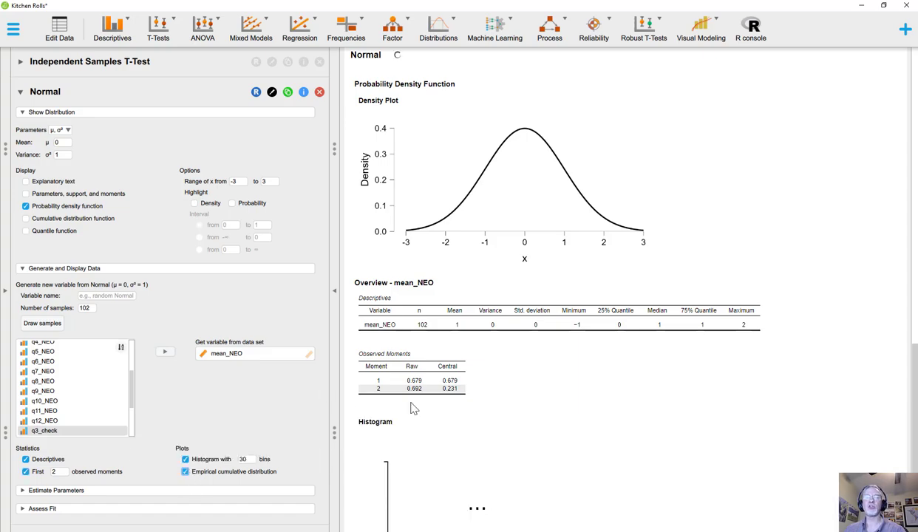
{"action": "scroll", "coordinate": [637, 399], "scroll_direction": "down", "scroll_amount": 1}
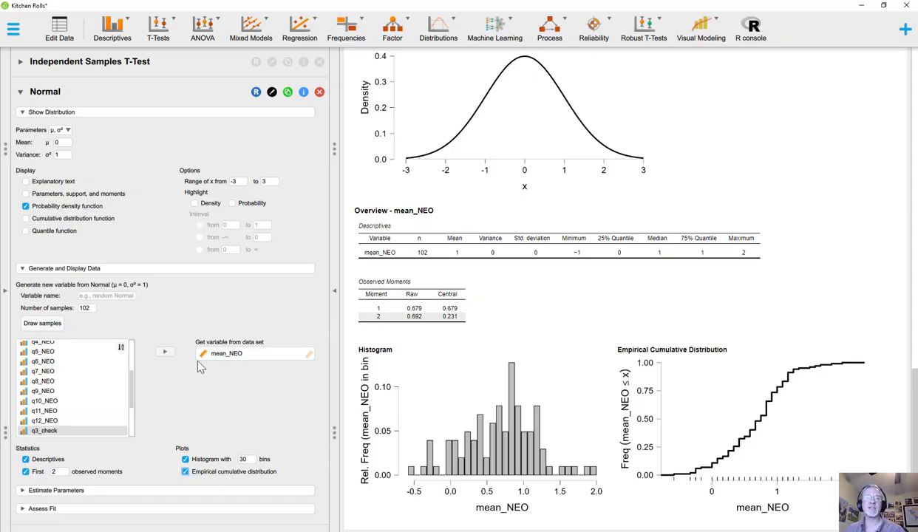
Enable all fit assessment plots for the Normal distribution, with 95% confidence intervals on the Q-Q and P-P plots
{"action": "left_click", "coordinate": [74, 508]}
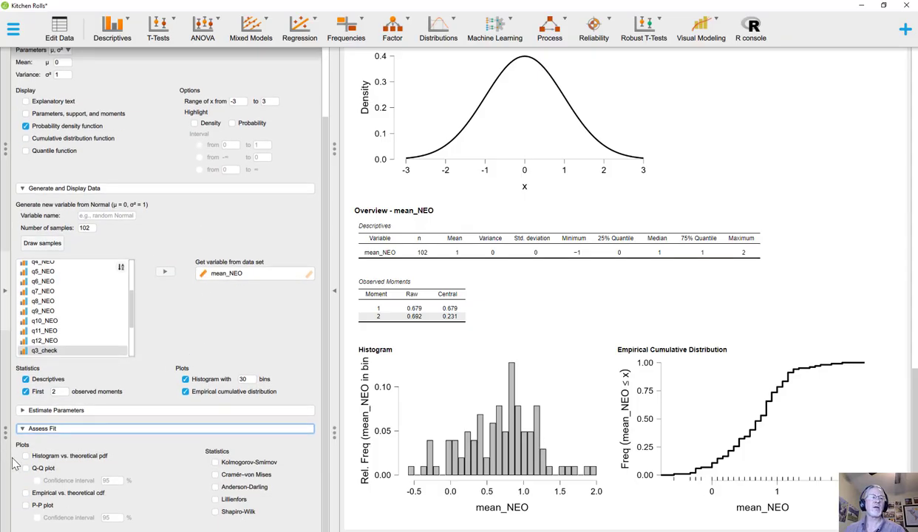
{"action": "left_click", "coordinate": [26, 467]}
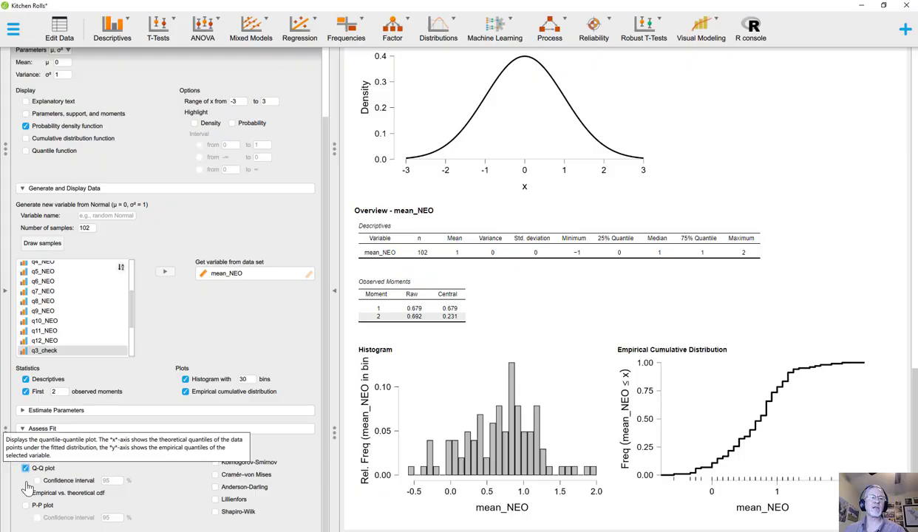
{"action": "left_click", "coordinate": [26, 492]}
{"action": "left_click", "coordinate": [26, 504]}
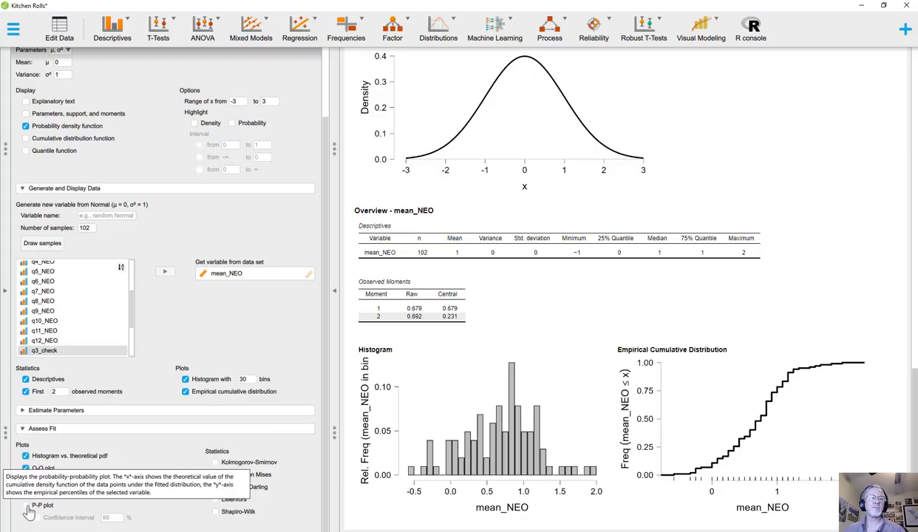
{"action": "left_click", "coordinate": [37, 517]}
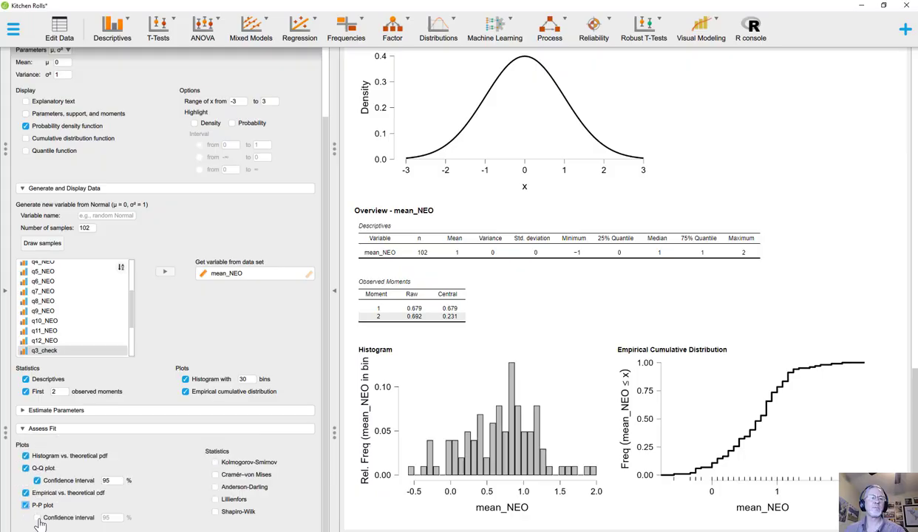
Enable the Kolmogorov-Smirnov, Cramér–von Mises, Anderson-Darling, Lilliefors and Shapiro-Wilk fit statistics
{"action": "left_click", "coordinate": [214, 461]}
{"action": "left_click", "coordinate": [215, 474]}
{"action": "left_click", "coordinate": [215, 487]}
{"action": "left_click", "coordinate": [215, 499]}
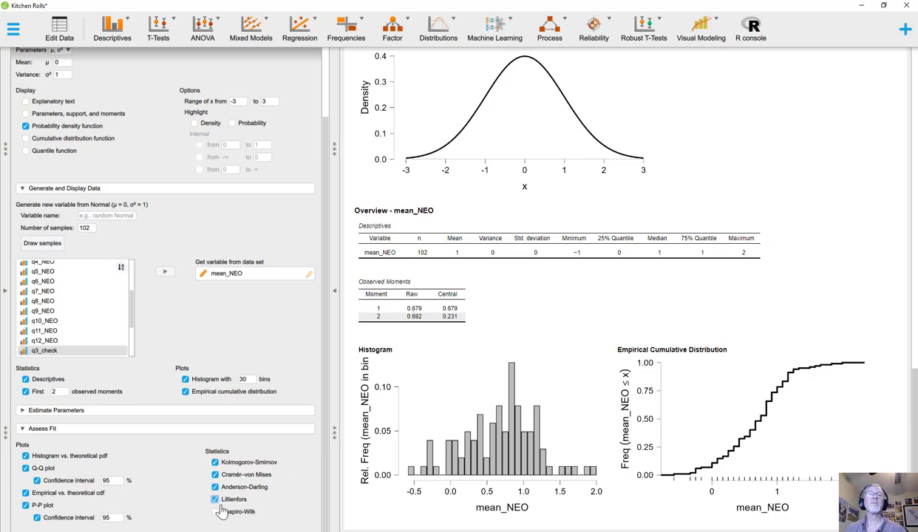
{"action": "left_click", "coordinate": [216, 512]}
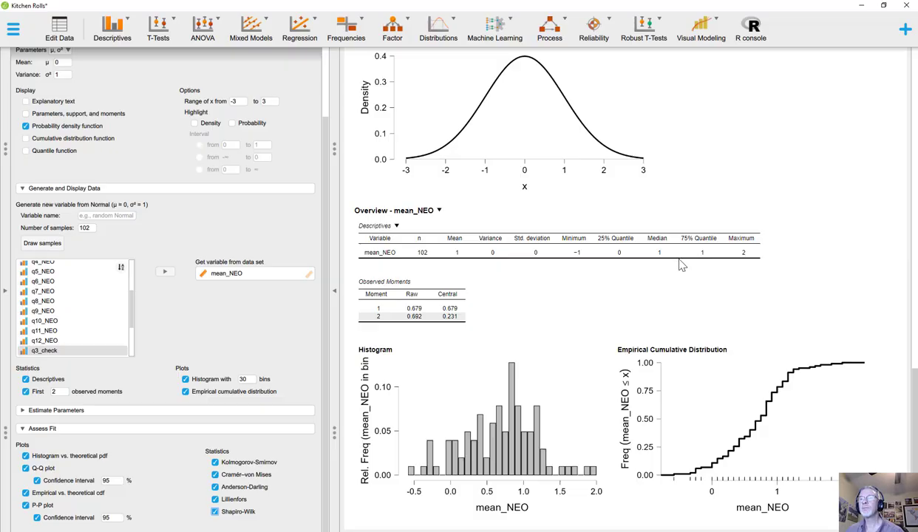
Examine the maximum likelihood estimates, fit statistics and the histogram, Q-Q, empirical CDF and P-P plots for mean_NEO against the Normal distribution
{"action": "scroll", "coordinate": [653, 298], "scroll_direction": "down", "scroll_amount": 5}
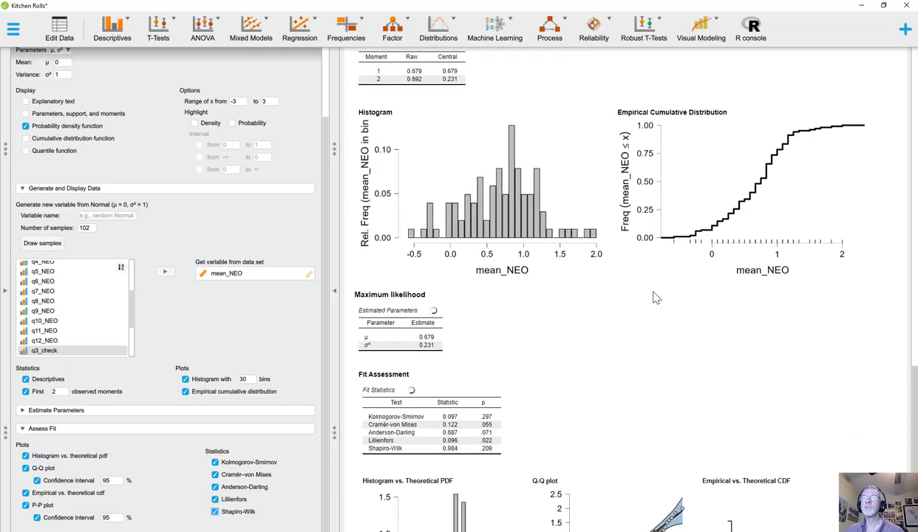
{"action": "scroll", "coordinate": [653, 297], "scroll_direction": "down", "scroll_amount": 1}
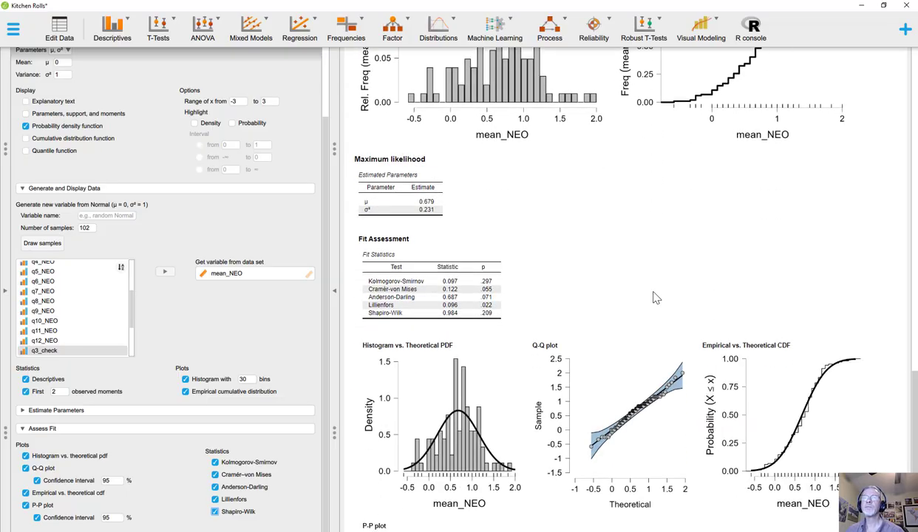
{"action": "scroll", "coordinate": [653, 298], "scroll_direction": "down", "scroll_amount": 3}
{"action": "scroll", "coordinate": [653, 297], "scroll_direction": "up", "scroll_amount": 2}
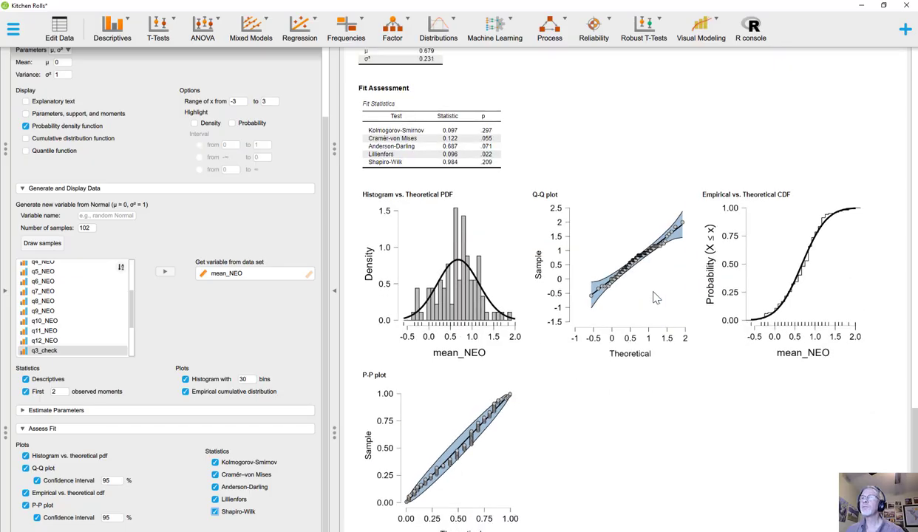
{"action": "scroll", "coordinate": [653, 298], "scroll_direction": "up", "scroll_amount": 1}
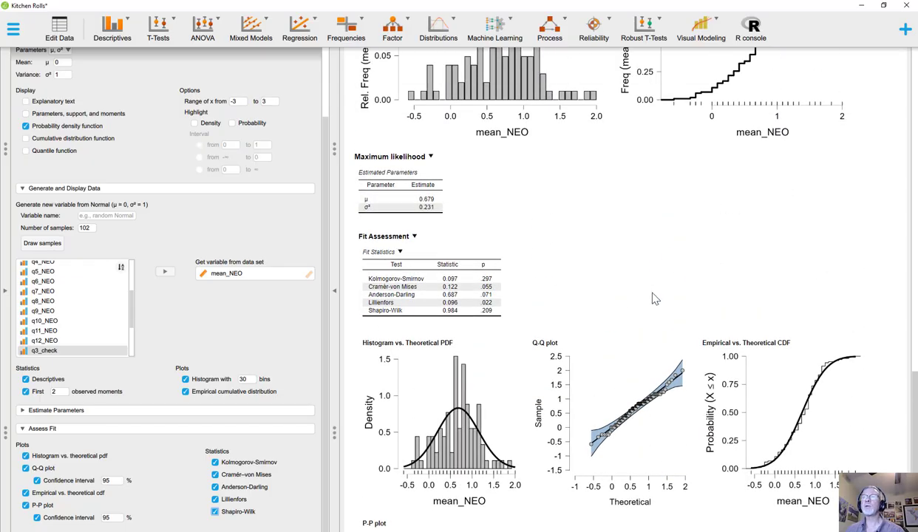
{"action": "scroll", "coordinate": [653, 298], "scroll_direction": "down", "scroll_amount": 1}
{"action": "scroll", "coordinate": [637, 292], "scroll_direction": "up", "scroll_amount": 2}
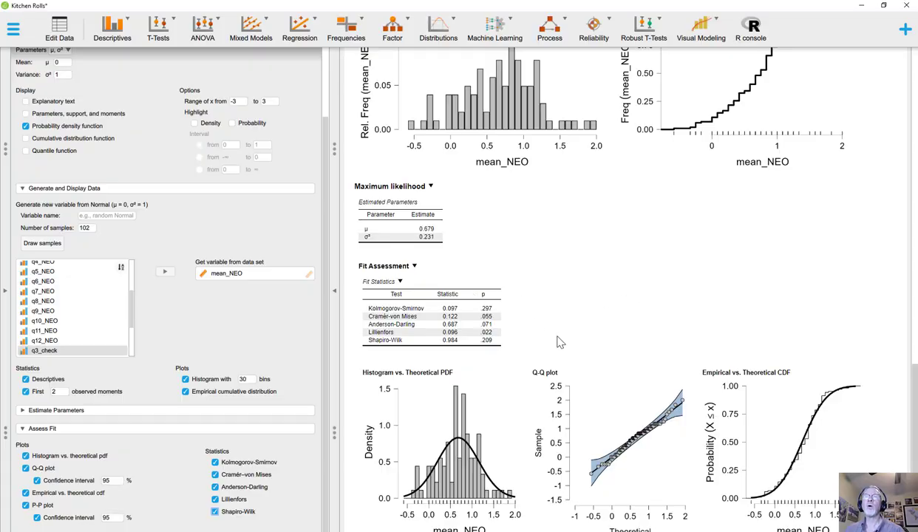
{"action": "scroll", "coordinate": [418, 259], "scroll_direction": "down", "scroll_amount": 1}
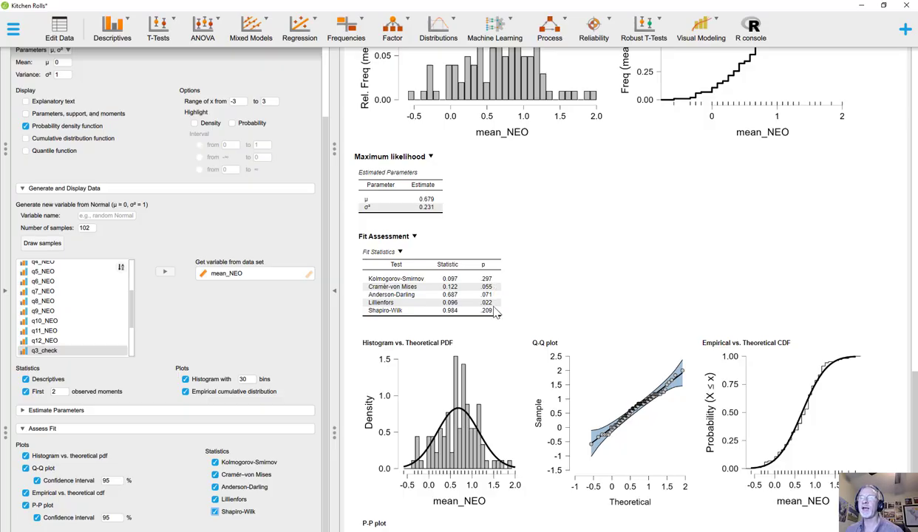
{"action": "scroll", "coordinate": [561, 300], "scroll_direction": "down", "scroll_amount": 4}
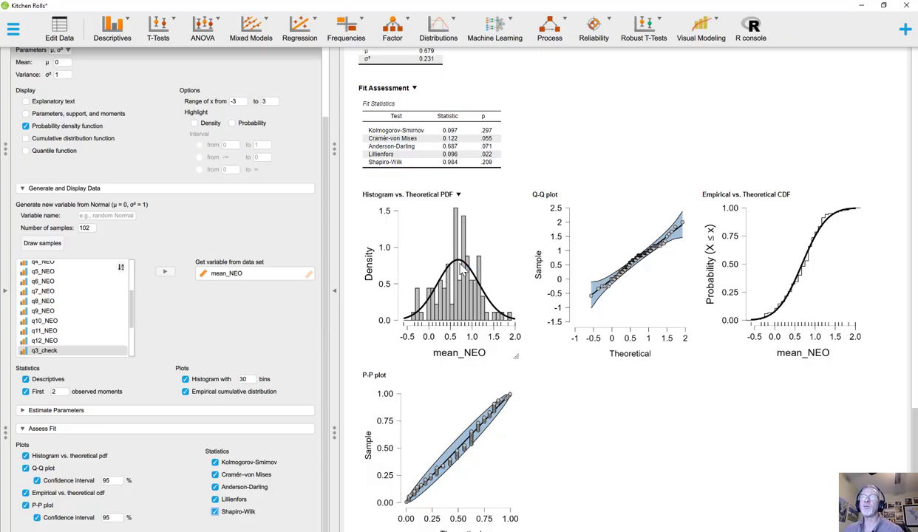
{"action": "scroll", "coordinate": [462, 272], "scroll_direction": "up", "scroll_amount": 1}
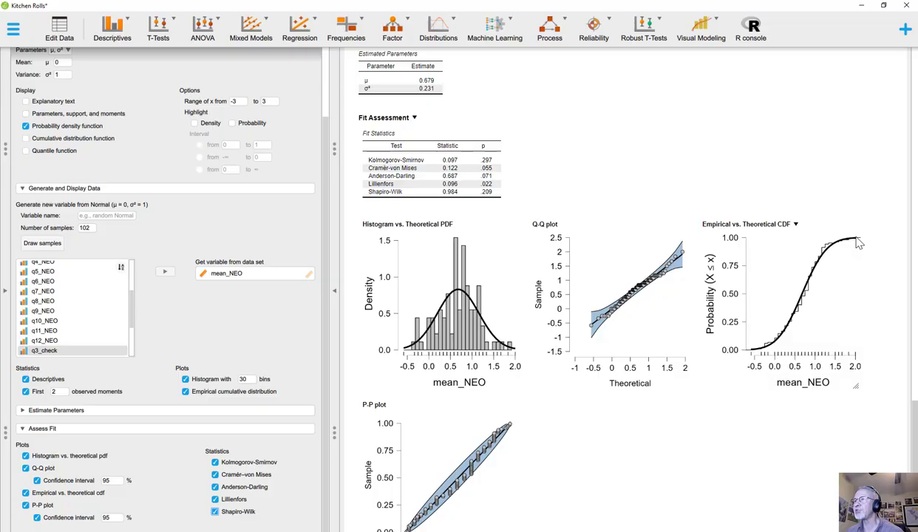
{"action": "scroll", "coordinate": [673, 272], "scroll_direction": "down", "scroll_amount": 2}
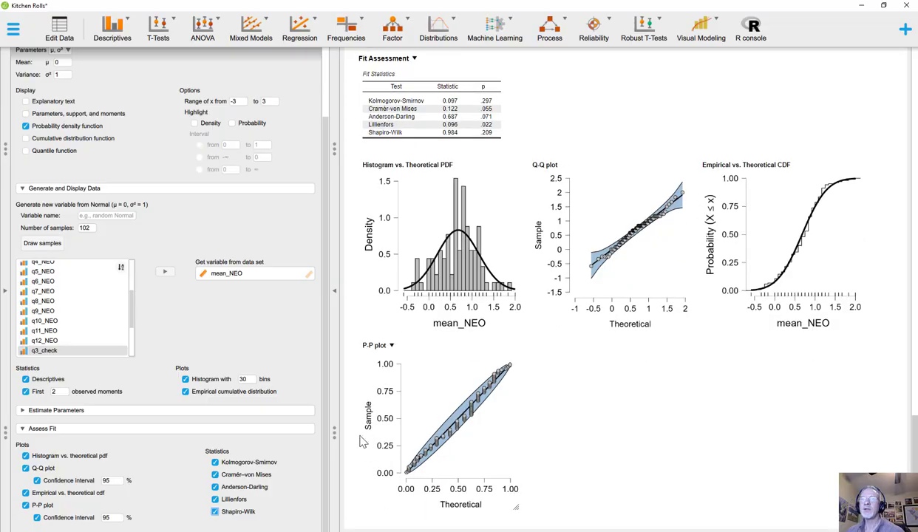